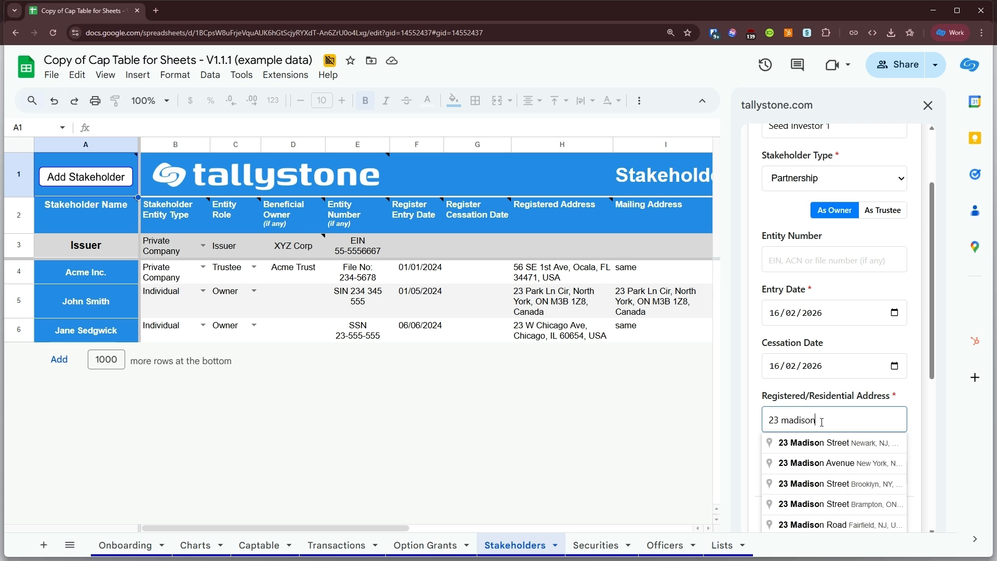
# Enter the first and last name of the representative for Seed Investor 1.
pyautogui.scroll(-4, 808, 396)
pyautogui.click(819, 340)
pyautogui.write('james')
pyautogui.press('Tab')
pyautogui.write('smith')
pyautogui.hotkey('shift', 'Tab')
pyautogui.write('James')
pyautogui.press('Tab')
pyautogui.write('Smith')
# Set the representative's relationship to Authorised Representative, fill in the representative's email and save Seed Investor 1.
pyautogui.click(851, 454)
pyautogui.click(857, 280)
pyautogui.scroll(-3, 831, 415)
pyautogui.click(828, 402)
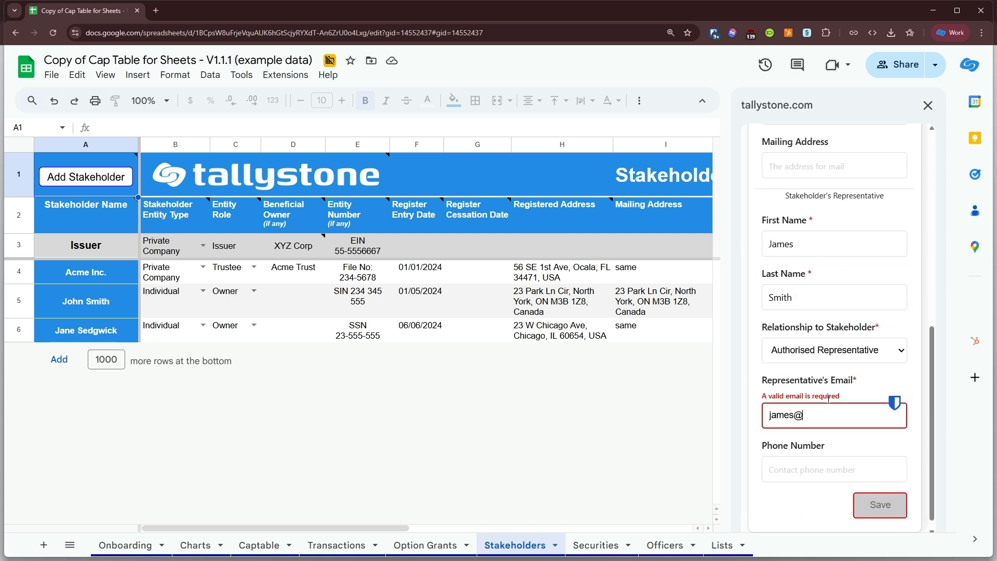
pyautogui.press('Tab')
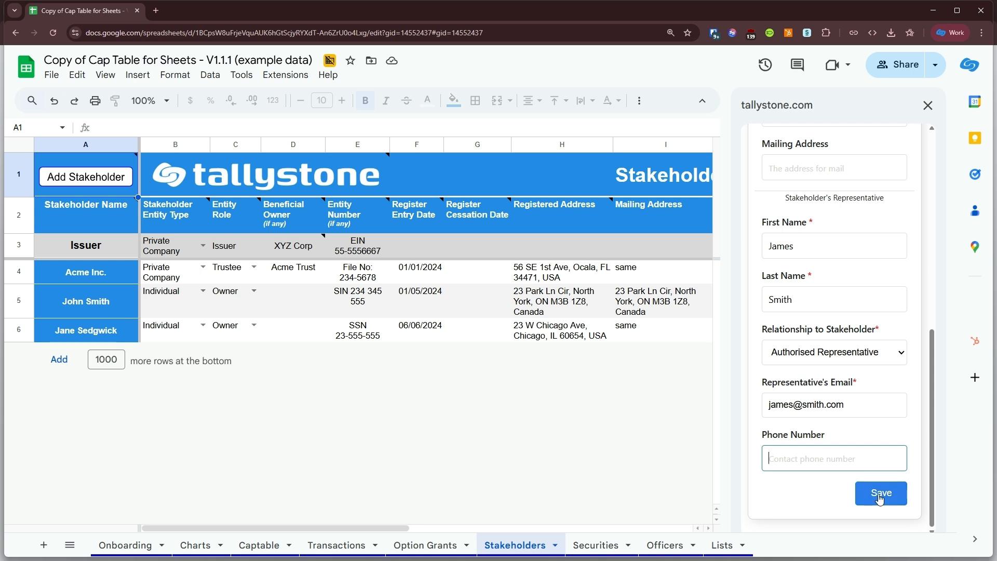
pyautogui.click(880, 496)
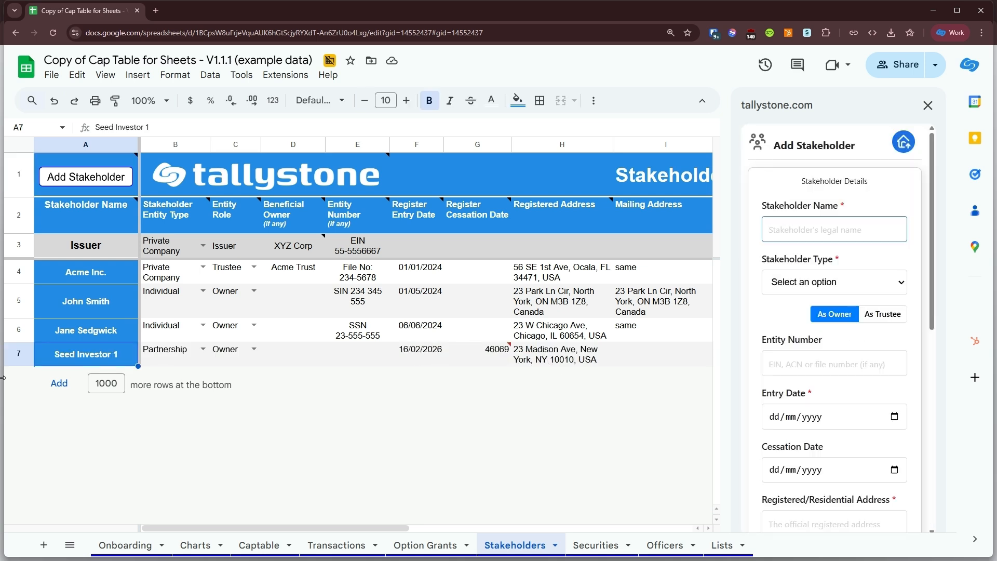
# Start a new stakeholder named Seed Investor 2 with the stakeholder type Private Company.
pyautogui.click(91, 177)
pyautogui.click(804, 226)
pyautogui.write('Seed Investor 2')
pyautogui.press('Tab')
pyautogui.click(836, 282)
pyautogui.click(807, 302)
# Set both the entry date and the cessation date of Seed Investor 2 to 16/02/2026.
pyautogui.scroll(-1, 831, 389)
pyautogui.click(894, 361)
pyautogui.click(778, 489)
pyautogui.click(893, 418)
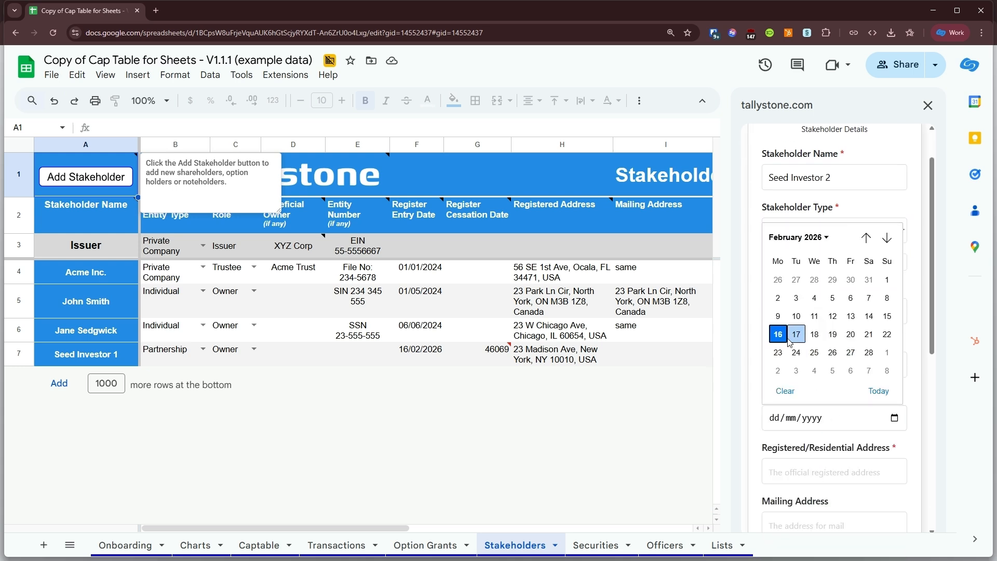
pyautogui.click(778, 334)
# Enter the registered address of Seed Investor 2 by picking the matching address suggestion.
pyautogui.scroll(-2, 827, 415)
pyautogui.click(811, 367)
pyautogui.click(832, 397)
# Enter the first and last name of Seed Investor 2's representative.
pyautogui.scroll(-2, 831, 399)
pyautogui.click(814, 395)
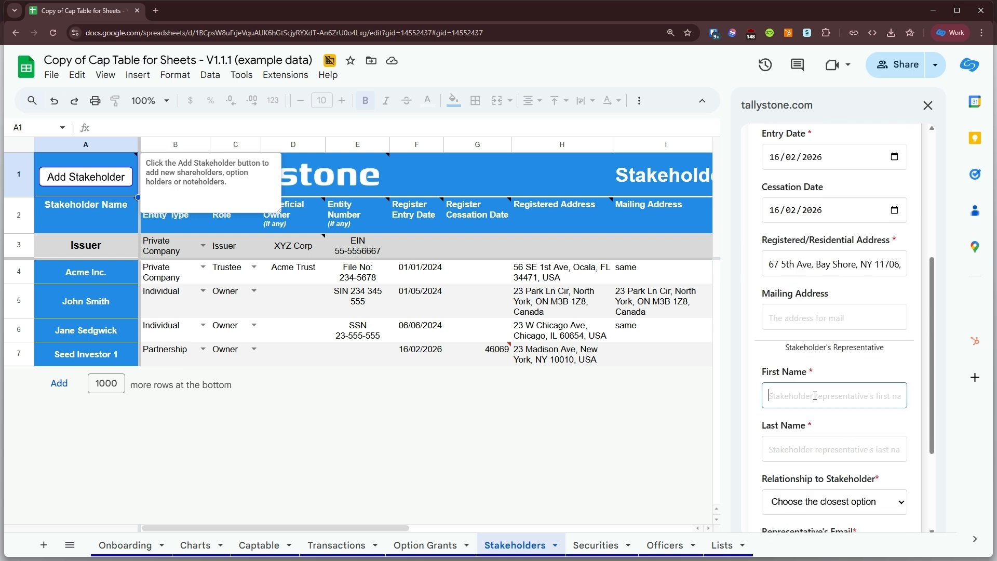
pyautogui.write('Cindy')
pyautogui.click(825, 449)
pyautogui.write('Lauper')
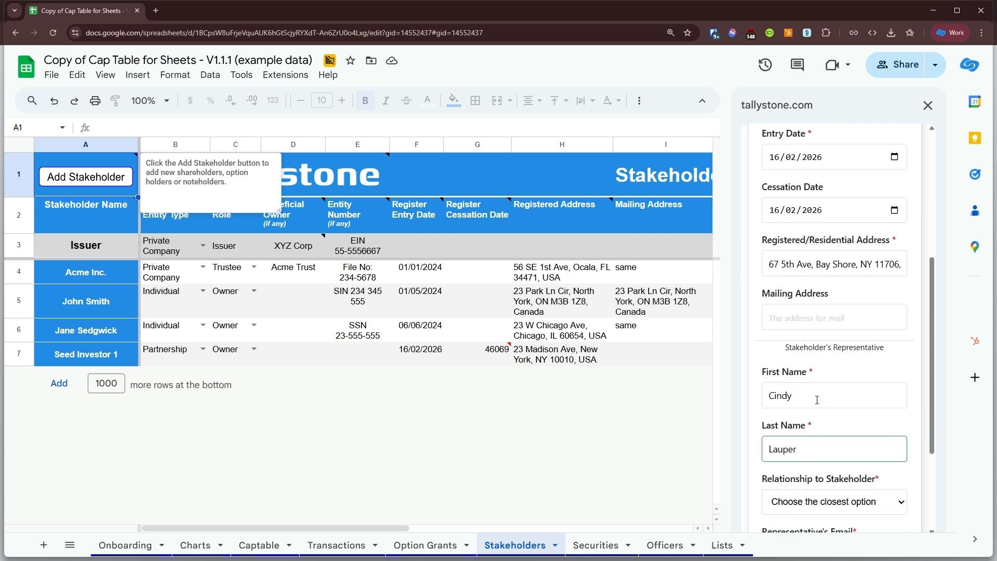
# Set the representative's relationship to Company Director, fill in the representative's email and save Seed Investor 2.
pyautogui.scroll(-2, 830, 415)
pyautogui.click(830, 398)
pyautogui.click(820, 256)
pyautogui.click(819, 453)
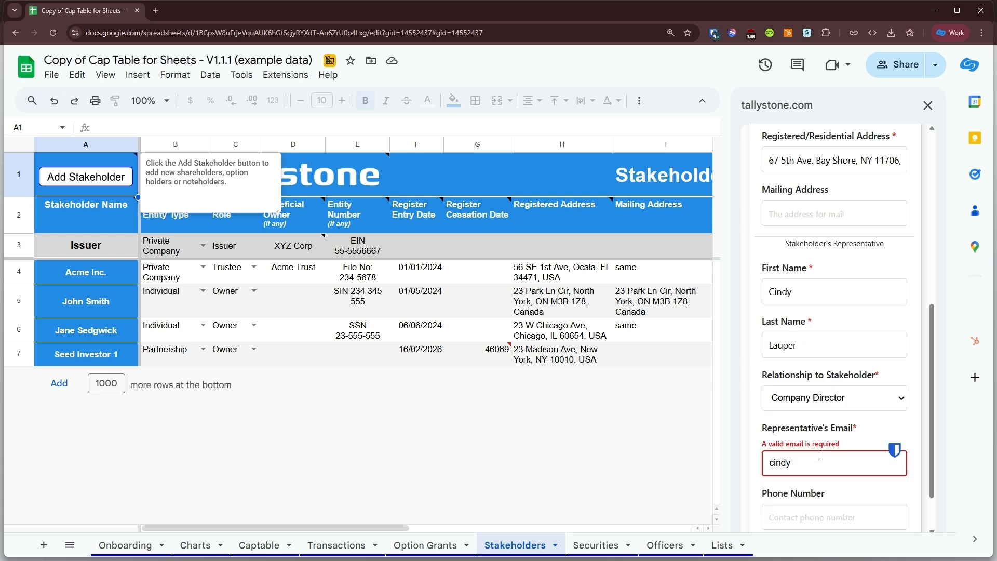
pyautogui.scroll(-2, 831, 457)
pyautogui.click(881, 491)
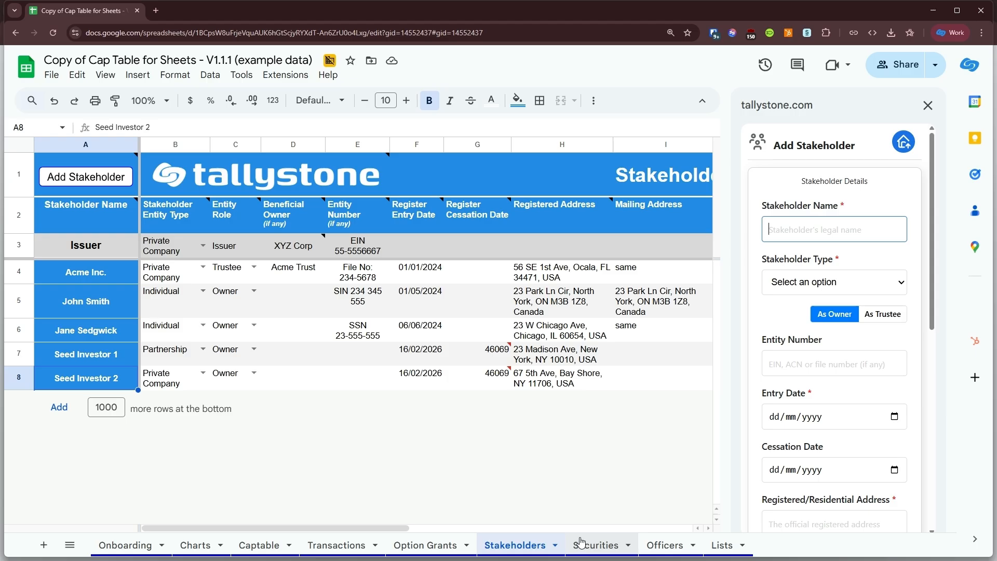
# On the Transactions sheet, start a new transaction dated 13/02/2026 with the type Issue.
pyautogui.click(316, 545)
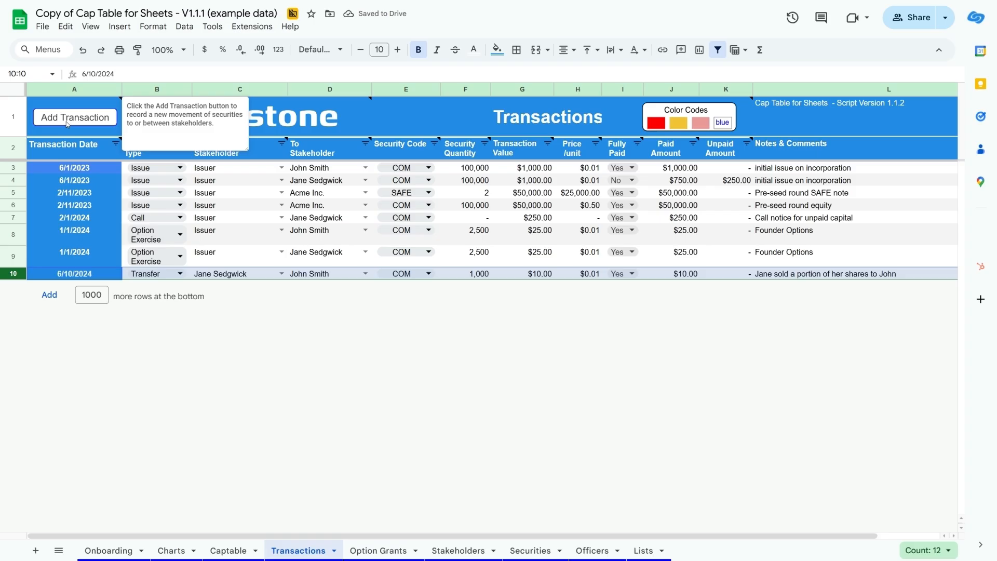
pyautogui.click(67, 121)
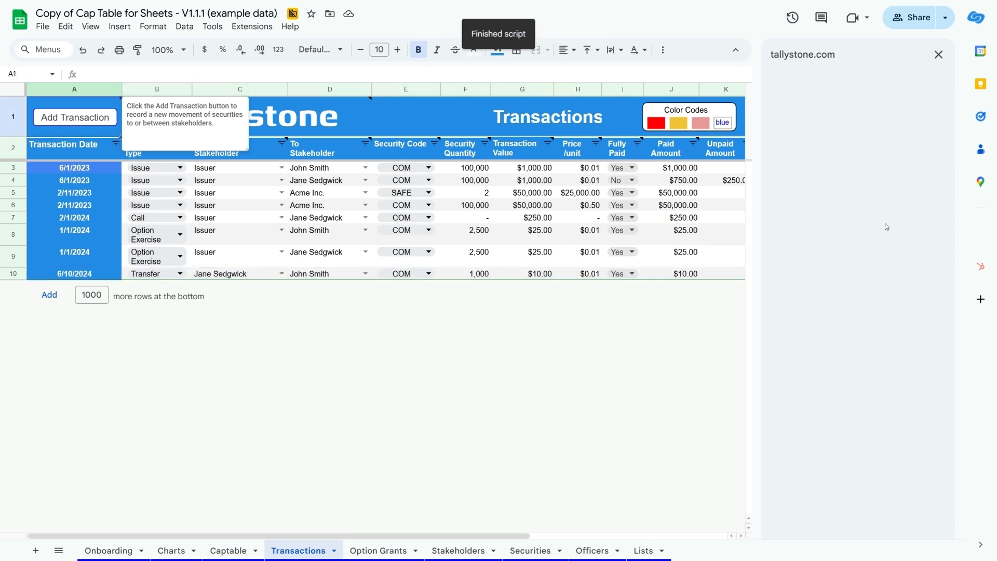
pyautogui.click(909, 144)
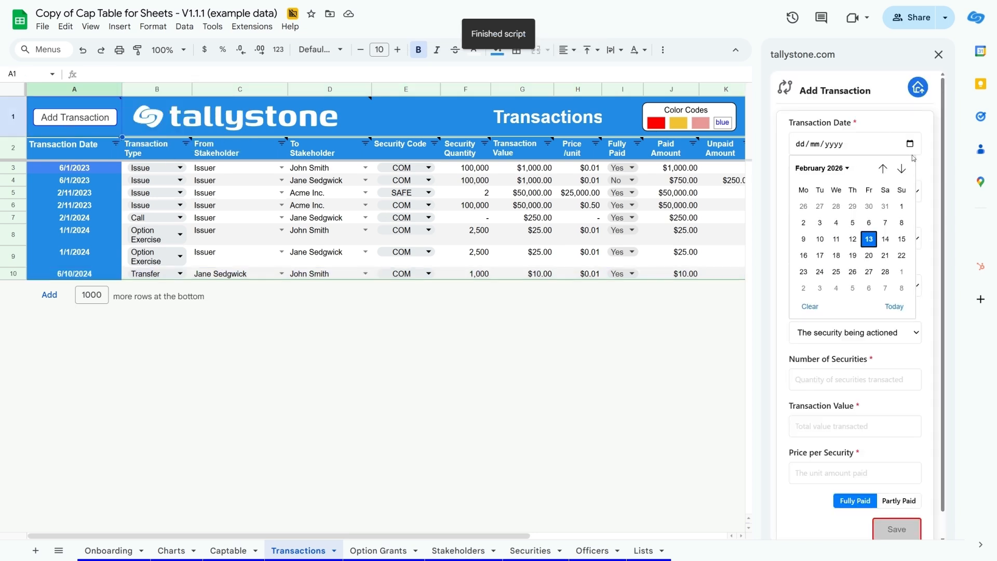
pyautogui.click(873, 238)
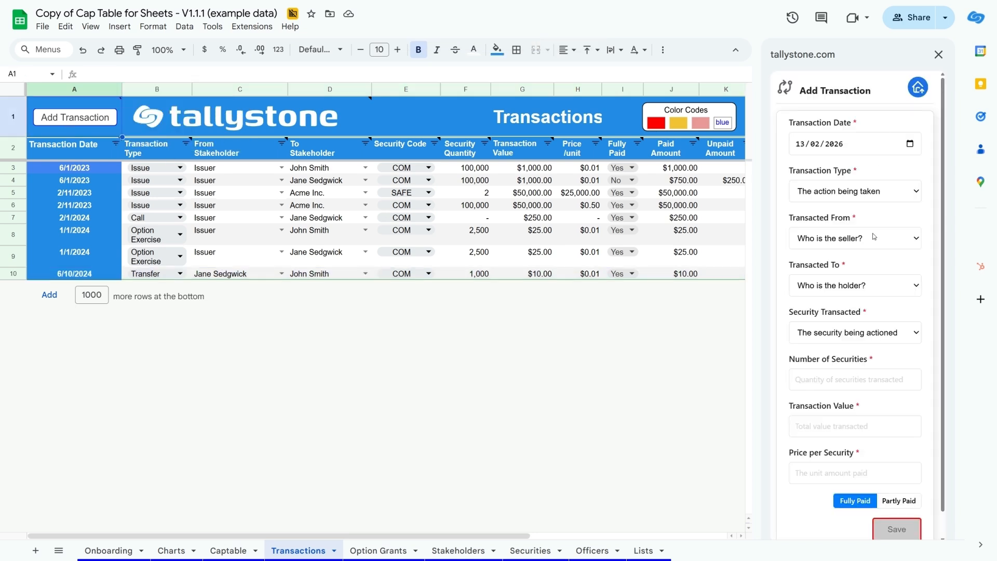
pyautogui.click(887, 195)
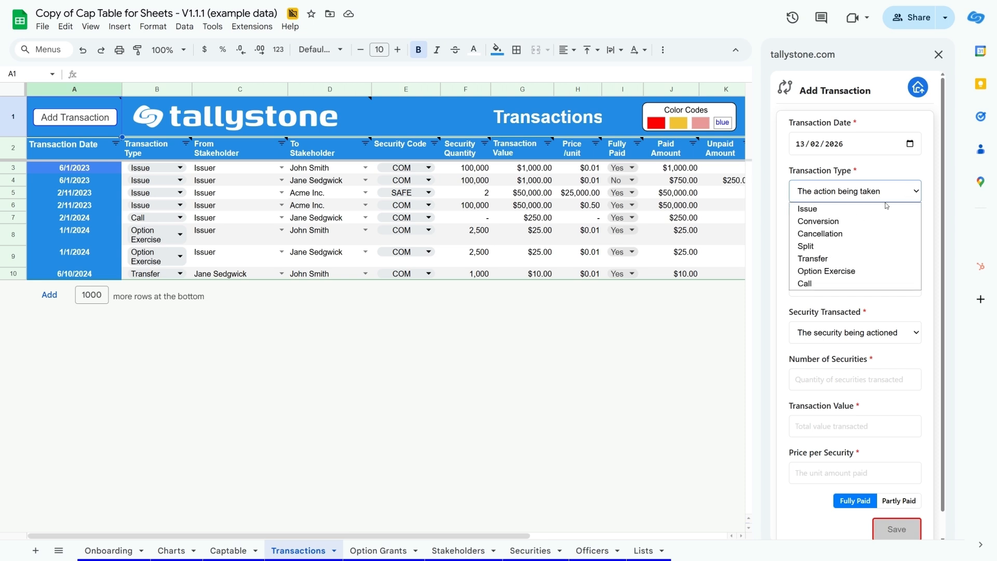
pyautogui.click(875, 209)
# Set the transaction to go from Issuer to Seed Investor 1 with SPS as the security.
pyautogui.click(874, 242)
pyautogui.click(865, 299)
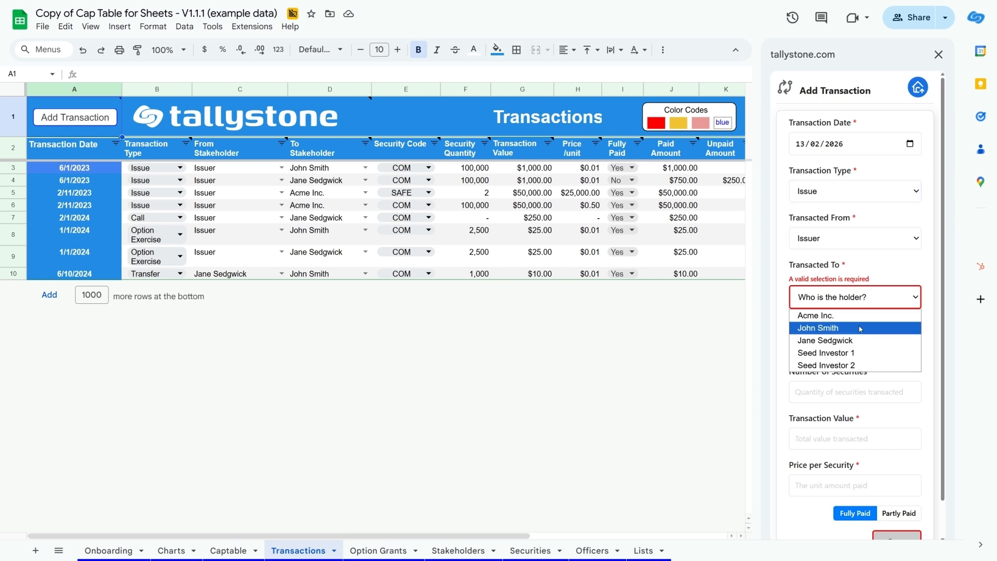
pyautogui.click(859, 353)
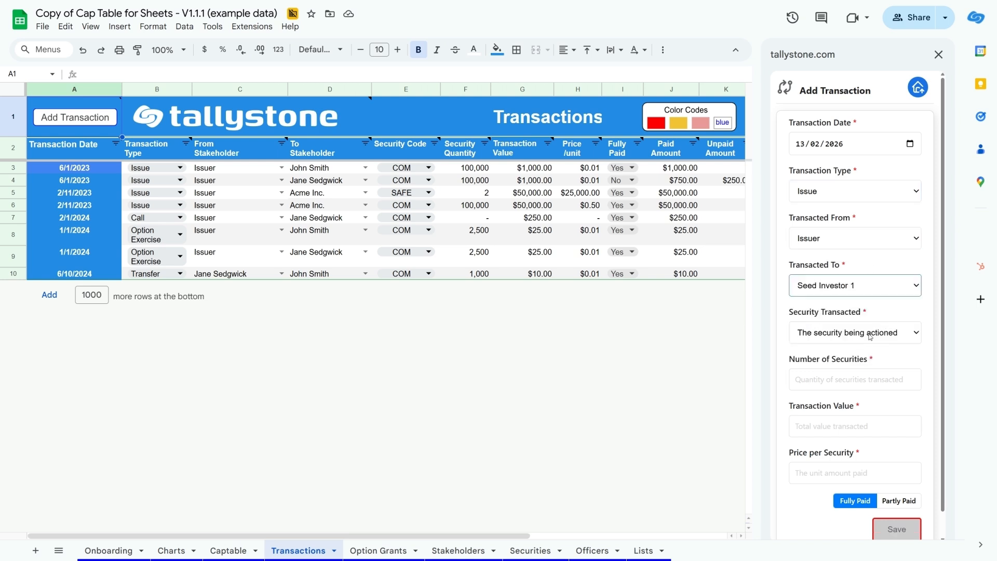
pyautogui.click(870, 336)
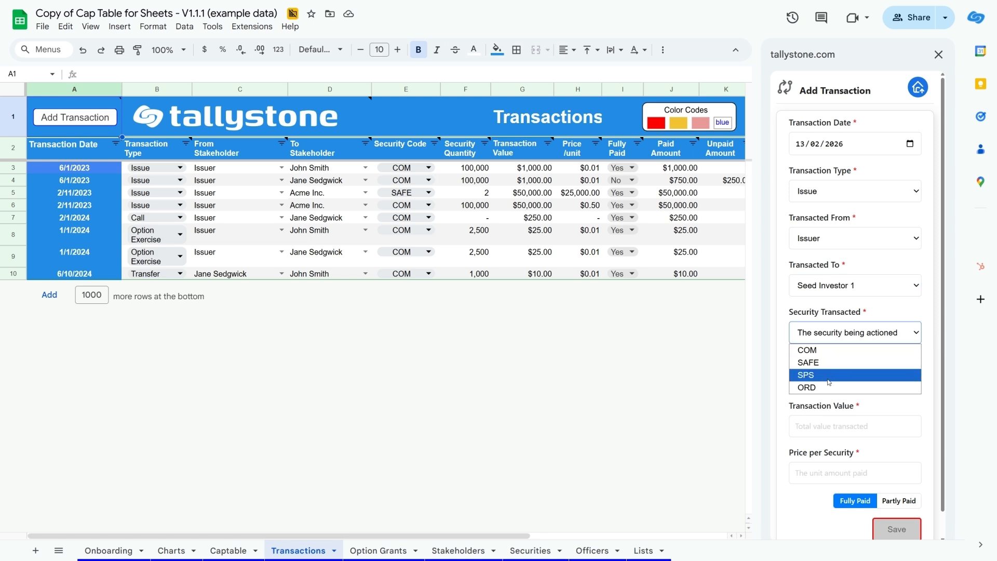
pyautogui.click(868, 375)
# Set the number of securities to 500000 at a price of 1.00 each and save the Seed Investor 1 transaction.
pyautogui.click(862, 380)
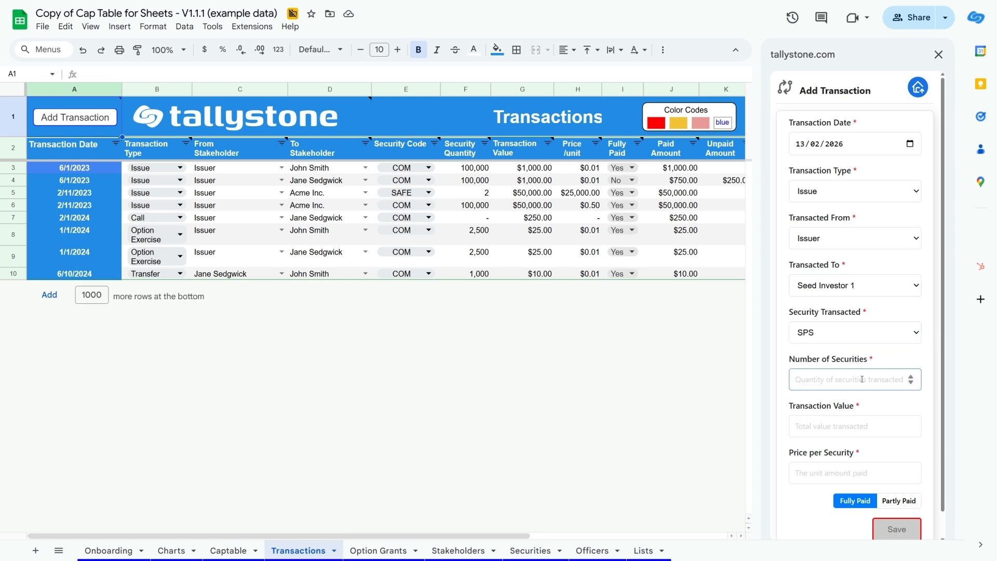
pyautogui.write('500000')
pyautogui.click(837, 474)
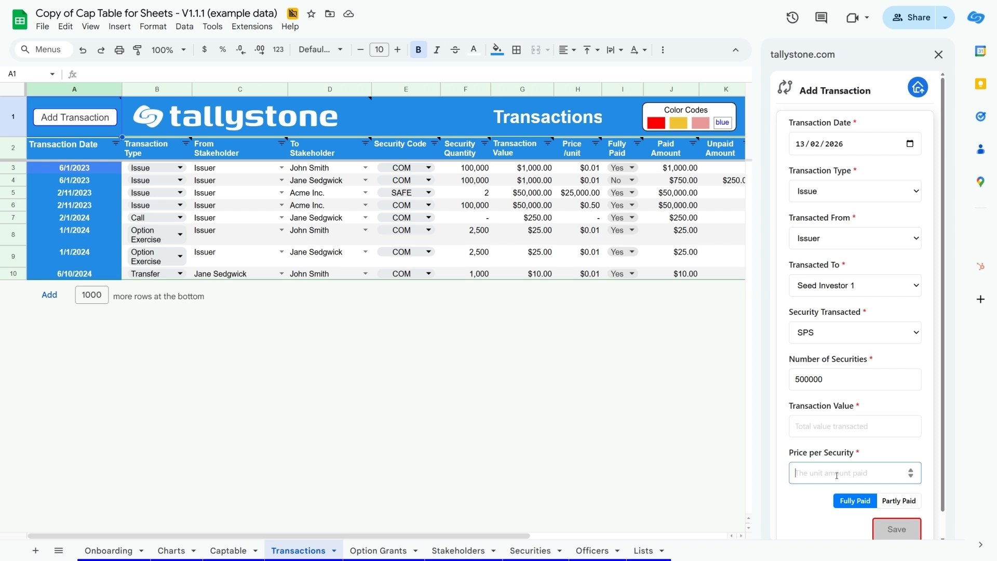
pyautogui.write('1')
pyautogui.click(814, 505)
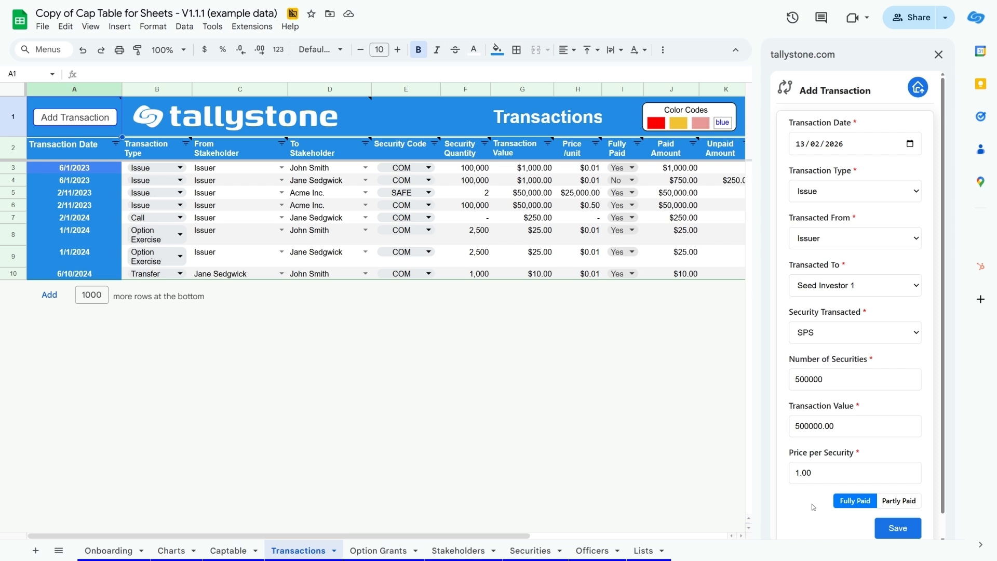
pyautogui.click(900, 530)
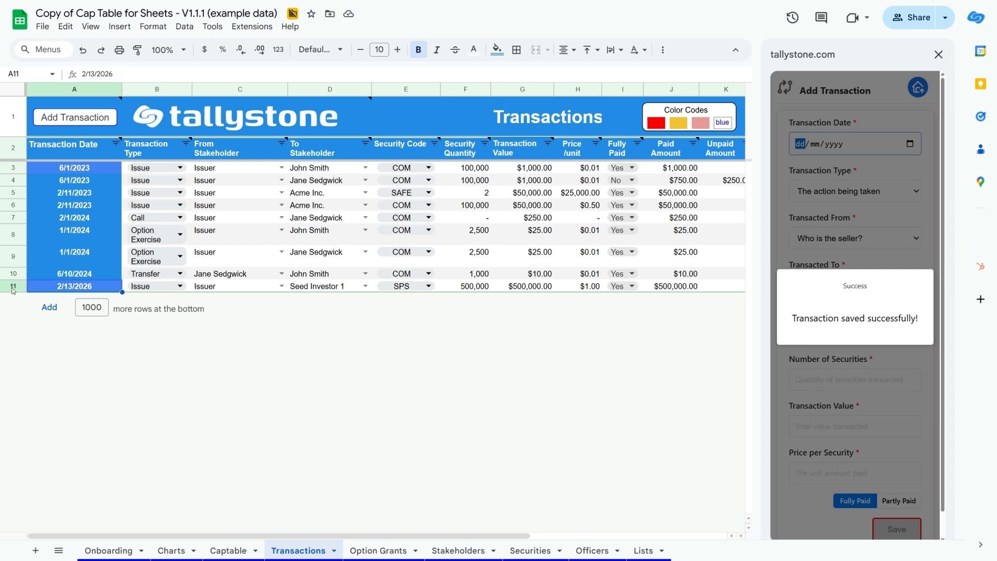
# Fill in a second Issue transaction dated 13/02/2026 from Issuer to Seed Investor 2 with SPS as the security.
pyautogui.click(912, 143)
pyautogui.click(867, 243)
pyautogui.click(860, 192)
pyautogui.click(858, 220)
pyautogui.click(854, 296)
pyautogui.click(825, 364)
pyautogui.click(854, 333)
pyautogui.click(820, 376)
# Set the number of securities to 500000 at a price of 1.00 each and save the Seed Investor 2 transaction.
pyautogui.click(852, 379)
pyautogui.write('500000')
pyautogui.click(845, 426)
pyautogui.click(841, 474)
pyautogui.write('1')
pyautogui.click(835, 513)
pyautogui.moveTo(943, 436); pyautogui.dragTo(943, 478)
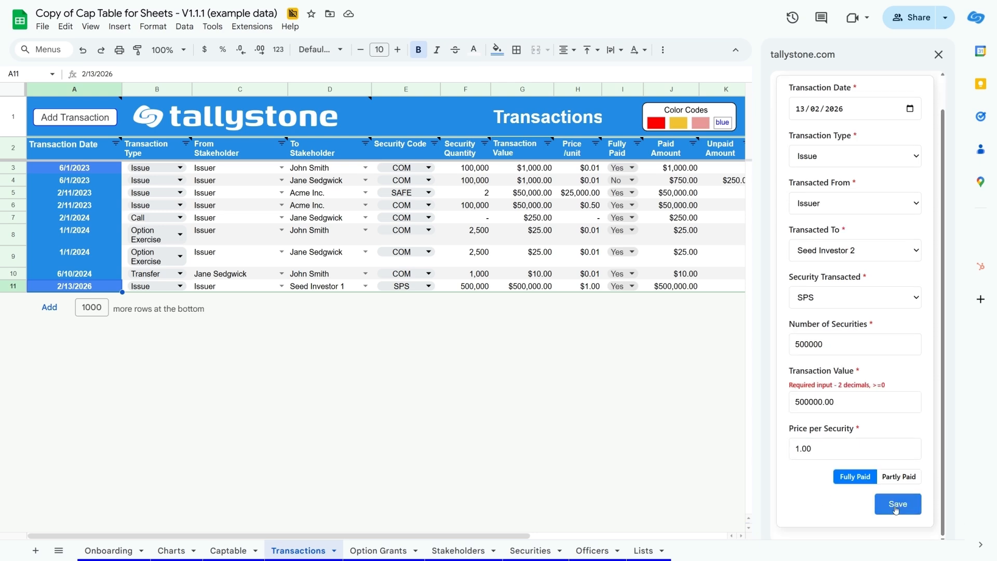
pyautogui.click(895, 510)
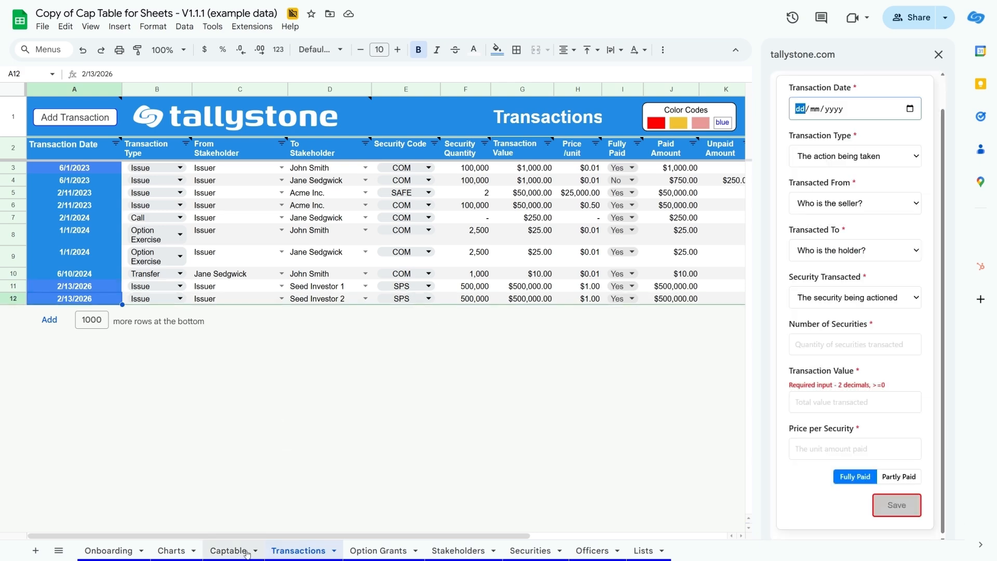
# Go to the Captable sheet and refresh it to review ownership with both seed investments included.
pyautogui.click(229, 550)
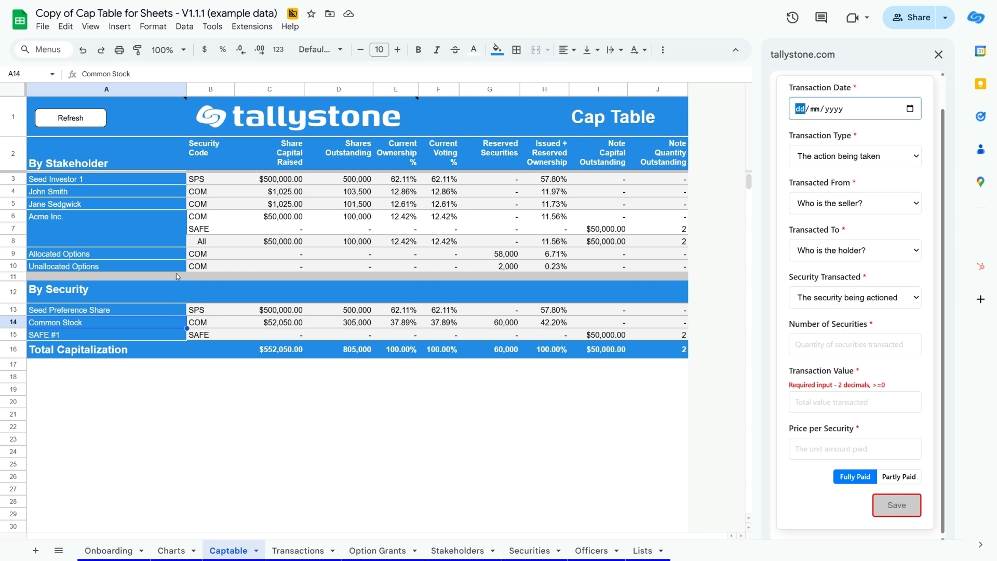
pyautogui.click(90, 122)
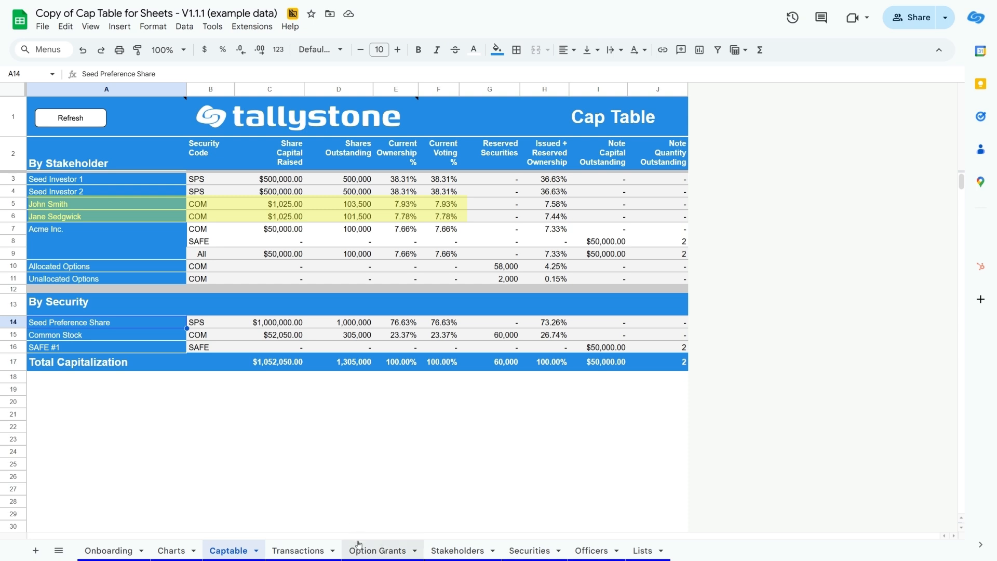
# Delete the two seed investor issue transactions in rows 11 and 12 of the Transactions sheet.
pyautogui.click(298, 550)
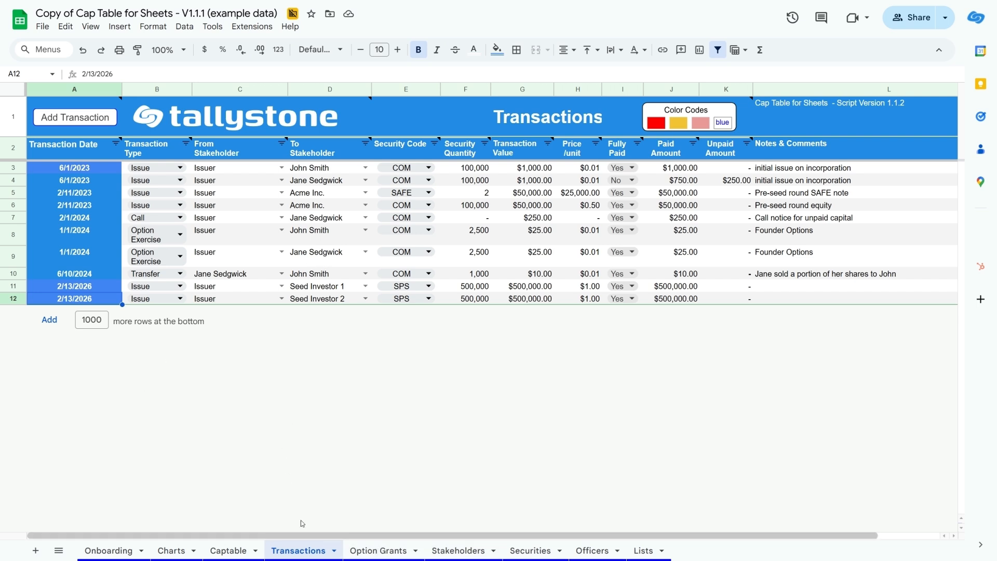
pyautogui.moveTo(19, 290); pyautogui.dragTo(20, 299)
pyautogui.rightClick(22, 299)
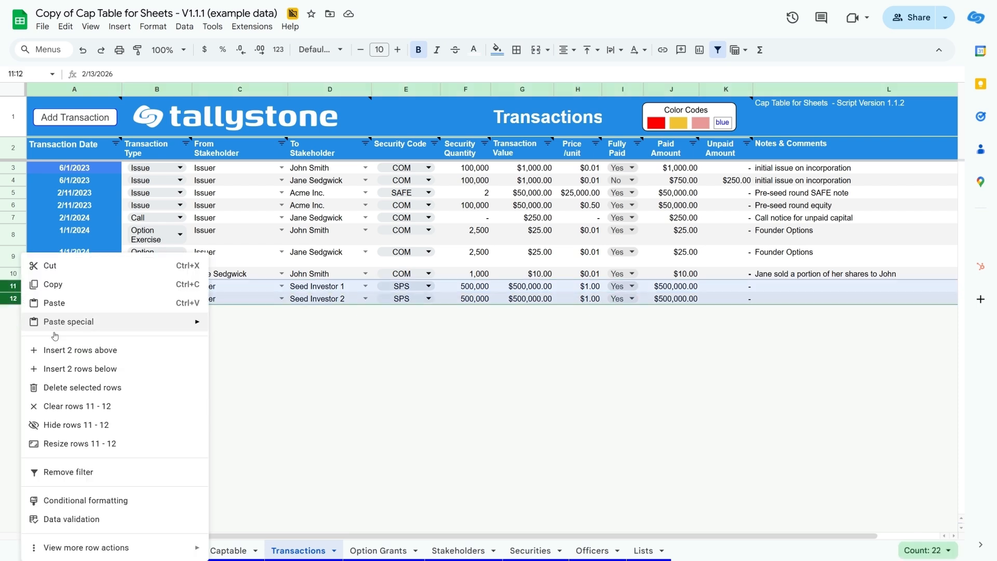
pyautogui.click(56, 390)
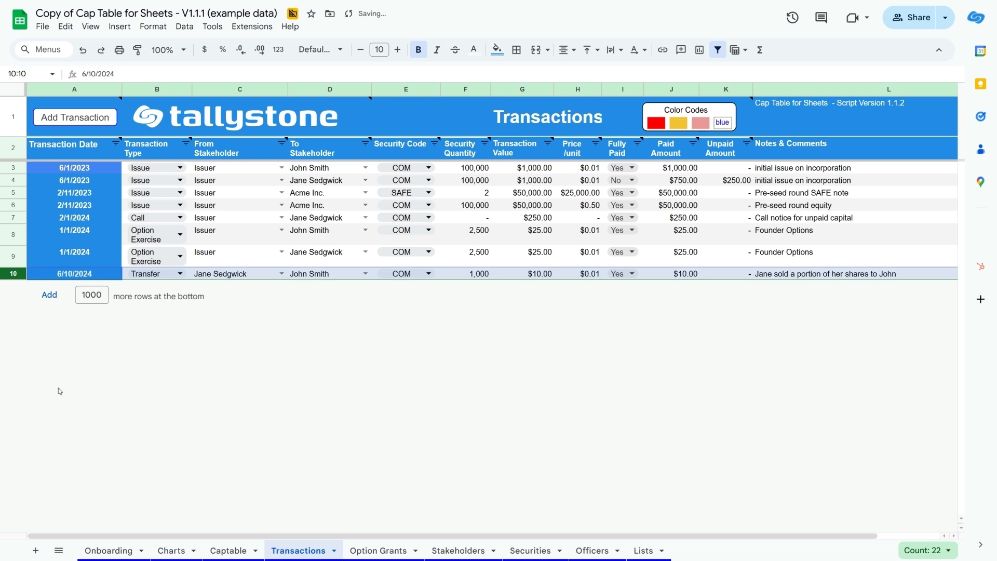
# Add a new Issue transaction dated 13/02/2026 from Issuer to Seed Investor 1 with SPS as the security.
pyautogui.click(76, 117)
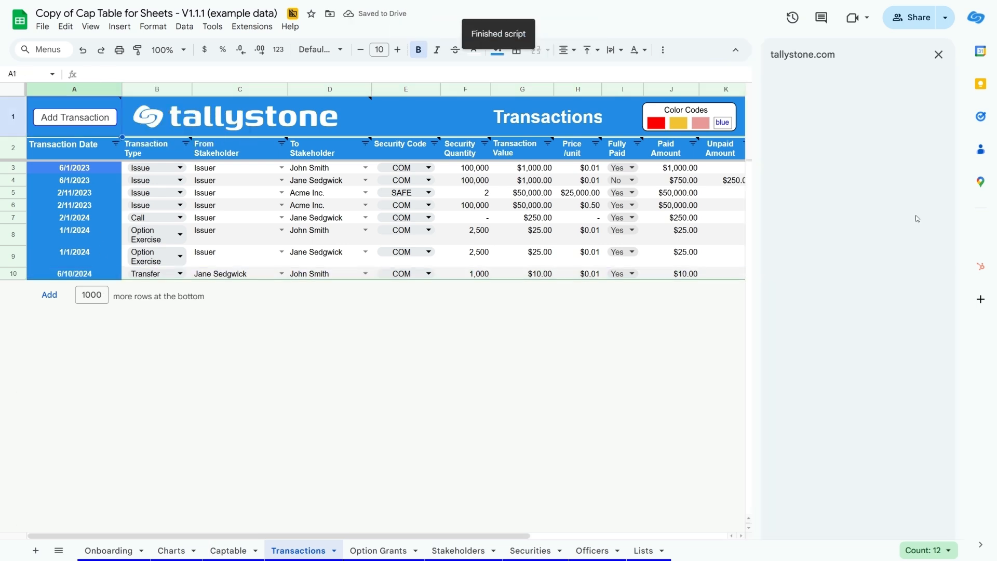
pyautogui.click(867, 210)
pyautogui.click(854, 294)
pyautogui.click(826, 365)
pyautogui.click(868, 337)
pyautogui.click(839, 384)
# Set the number of securities to 200000 at a price of 1.00 each and save the Seed Investor 1 transaction.
pyautogui.click(846, 376)
pyautogui.write('200000')
pyautogui.click(854, 473)
pyautogui.write('1')
pyautogui.click(854, 551)
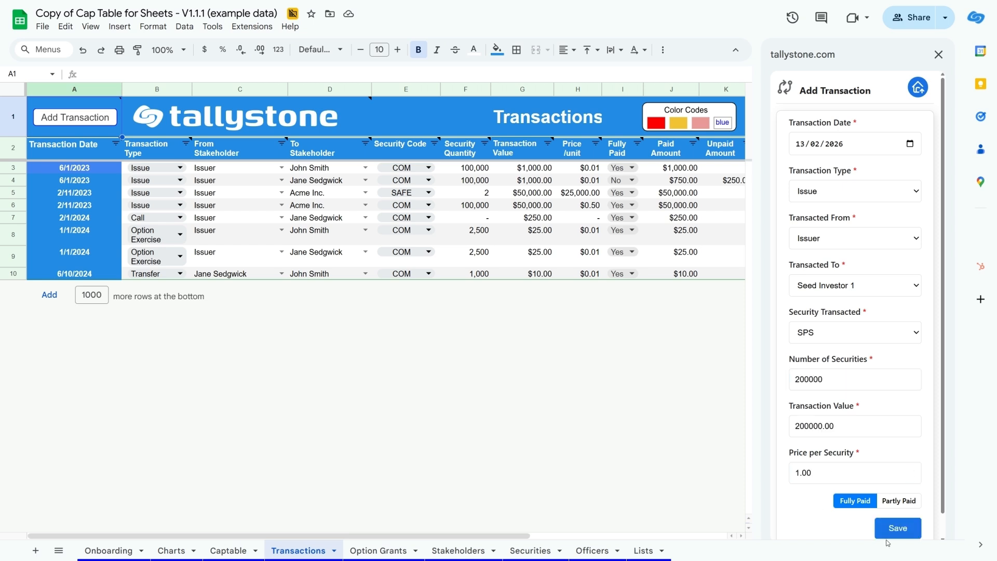
pyautogui.click(896, 529)
# Fill in another Issue transaction dated 13/02/2026 to Seed Investor 2 with SPS as the security.
pyautogui.click(911, 144)
pyautogui.click(869, 239)
pyautogui.click(862, 211)
pyautogui.click(848, 296)
pyautogui.click(831, 374)
pyautogui.click(847, 334)
pyautogui.click(841, 383)
# Set the number of securities to 200000 at a price of 1.00 each and save the Seed Investor 2 transaction.
pyautogui.click(851, 376)
pyautogui.write('200000')
pyautogui.click(843, 427)
pyautogui.click(852, 473)
pyautogui.write('1')
pyautogui.scroll(-1, 888, 514)
pyautogui.click(885, 515)
pyautogui.click(886, 511)
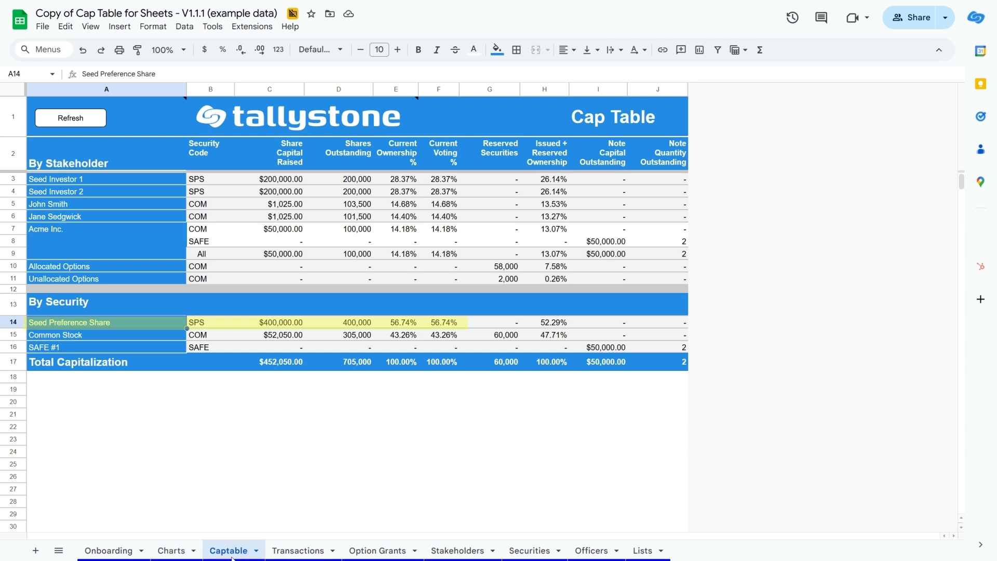
# Delete the Seed Investor 2 issue transaction in row 12 of the Transactions sheet.
pyautogui.click(306, 555)
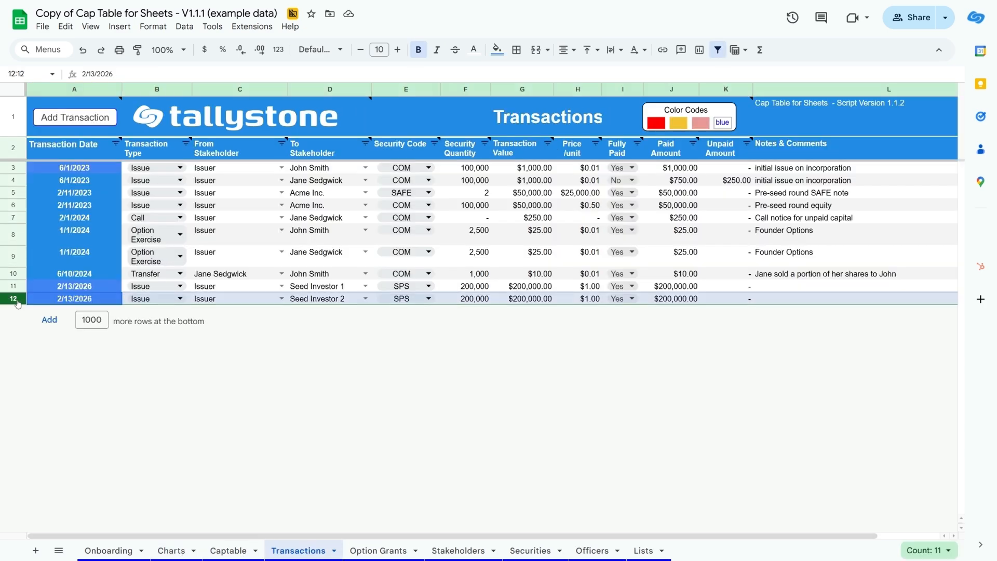
pyautogui.rightClick(16, 299)
pyautogui.click(48, 389)
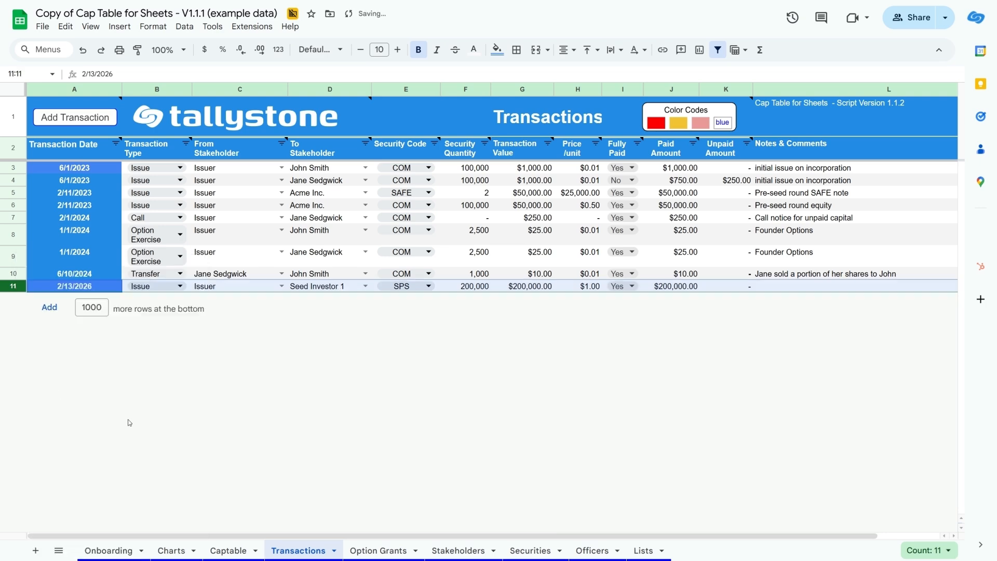
# Refresh the cap table on the Captable sheet so it reflects the remaining transactions.
pyautogui.click(229, 551)
pyautogui.click(61, 120)
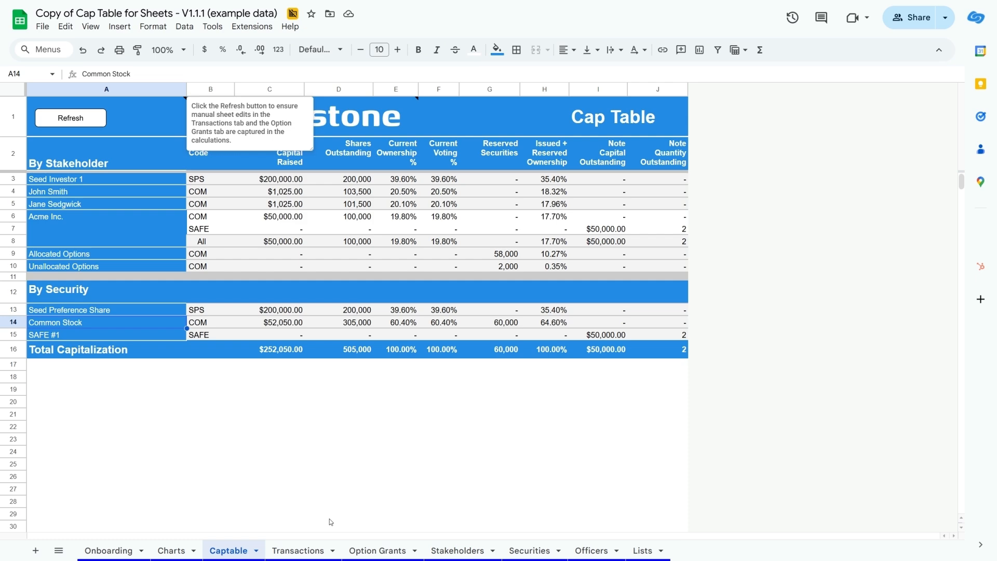
# Start a new Conversion transaction on the Transactions sheet dated 13/02/2026, with Acme Inc. as the holder the securities are transacted to.
pyautogui.click(310, 549)
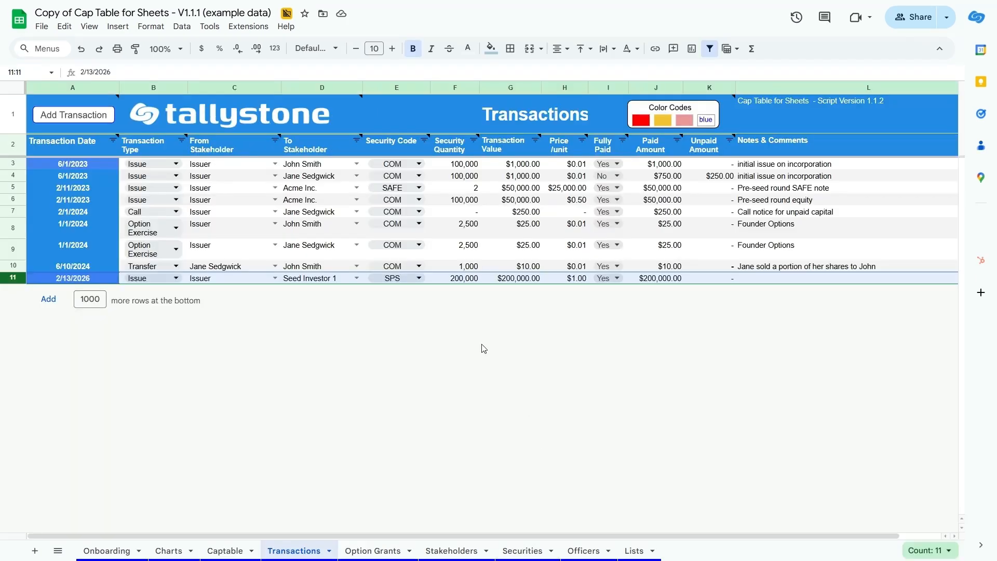
pyautogui.click(85, 115)
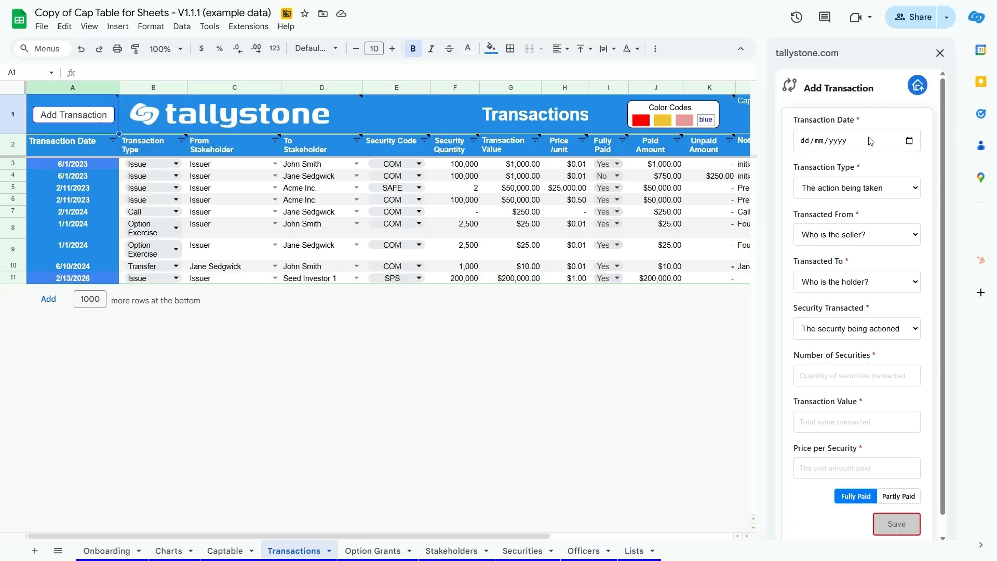
pyautogui.click(913, 144)
pyautogui.click(912, 144)
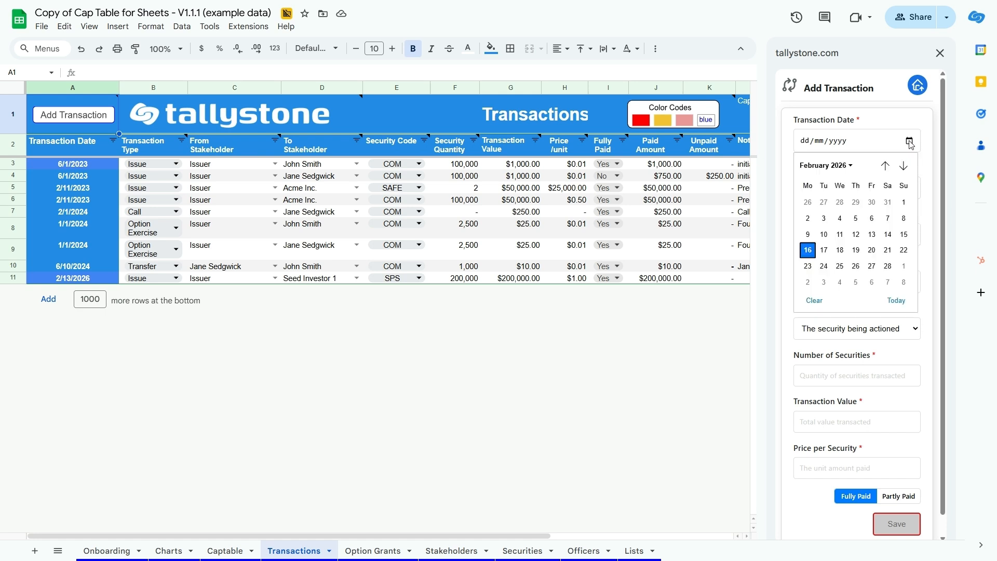
pyautogui.click(872, 235)
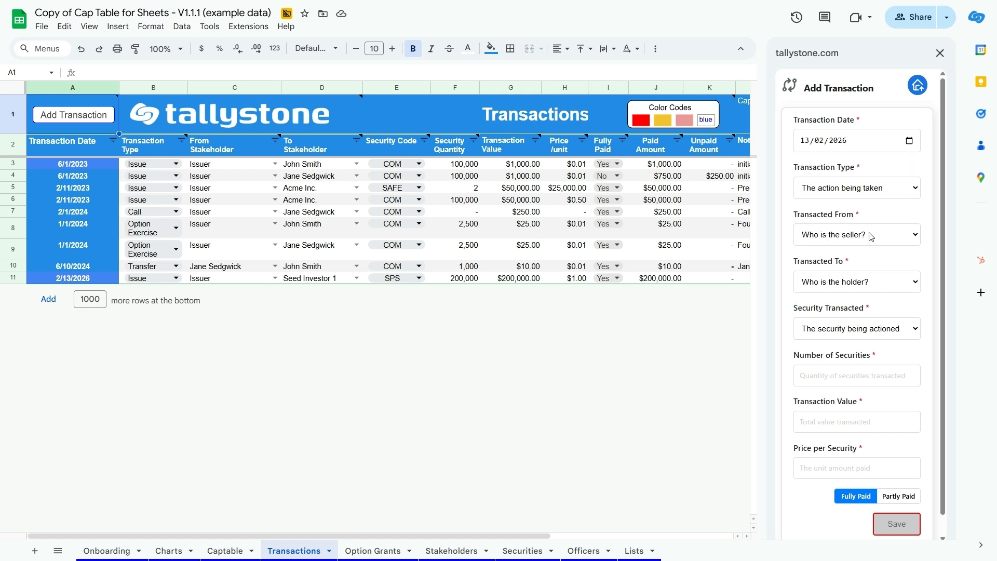
pyautogui.click(885, 192)
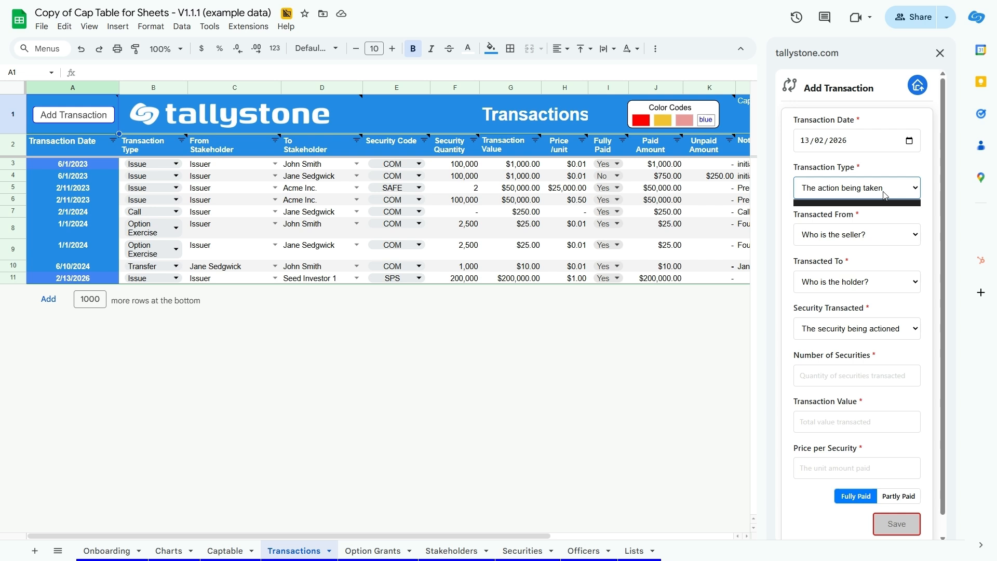
pyautogui.click(876, 222)
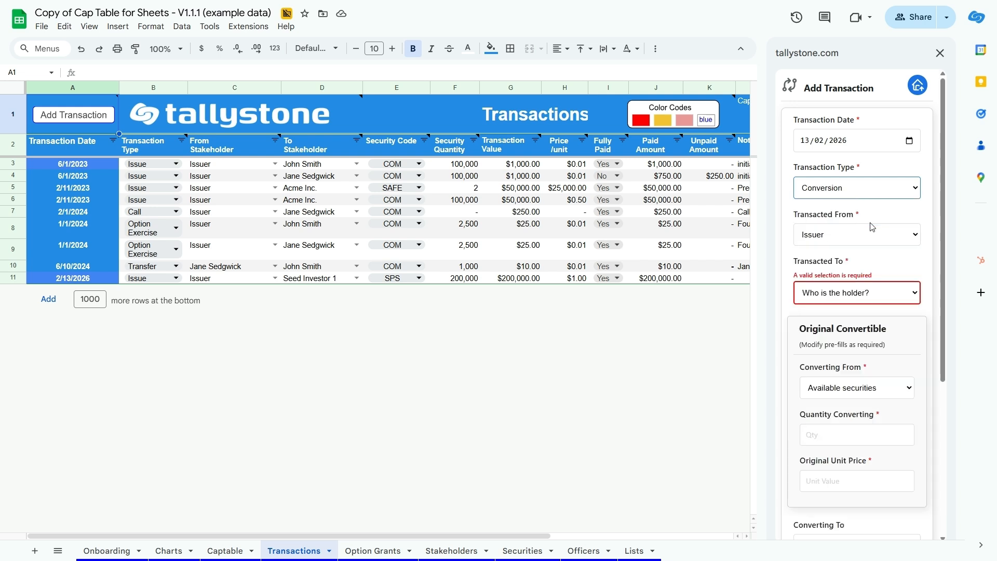
pyautogui.click(877, 296)
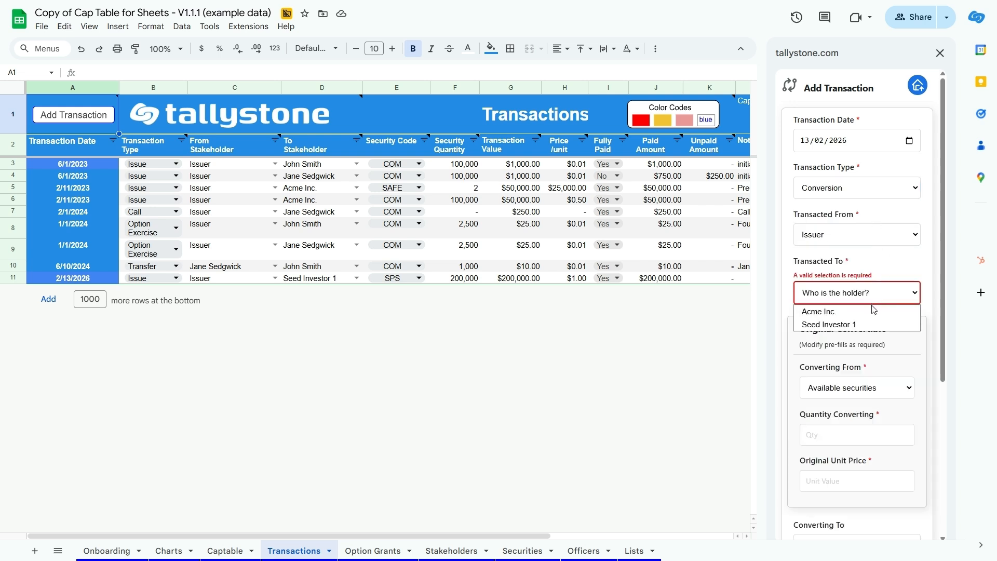
pyautogui.click(871, 312)
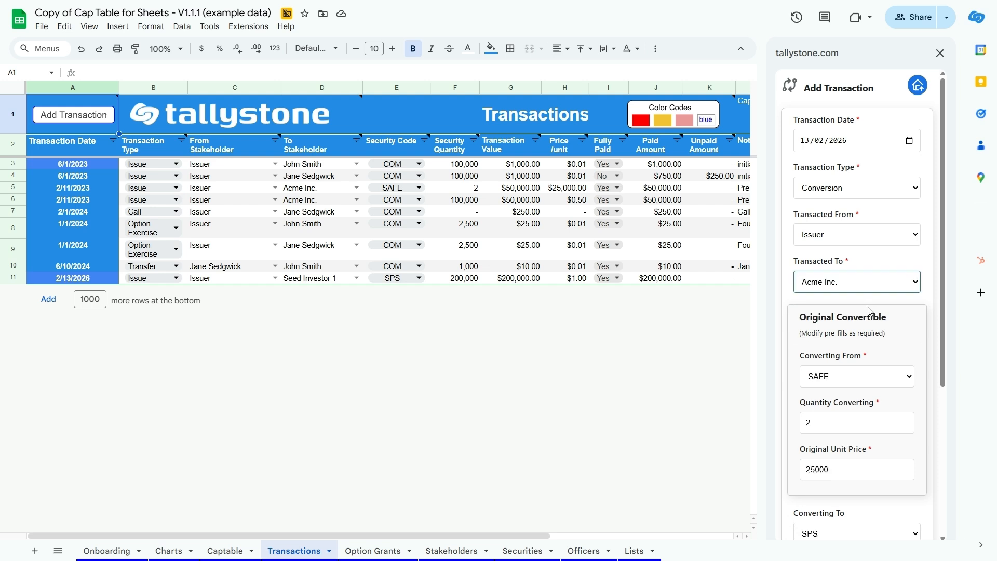
# Set the SAFE-to-SPS conversion's transaction value to 50000 at a price of 0.80 per security and save the transaction.
pyautogui.scroll(-3, 872, 313)
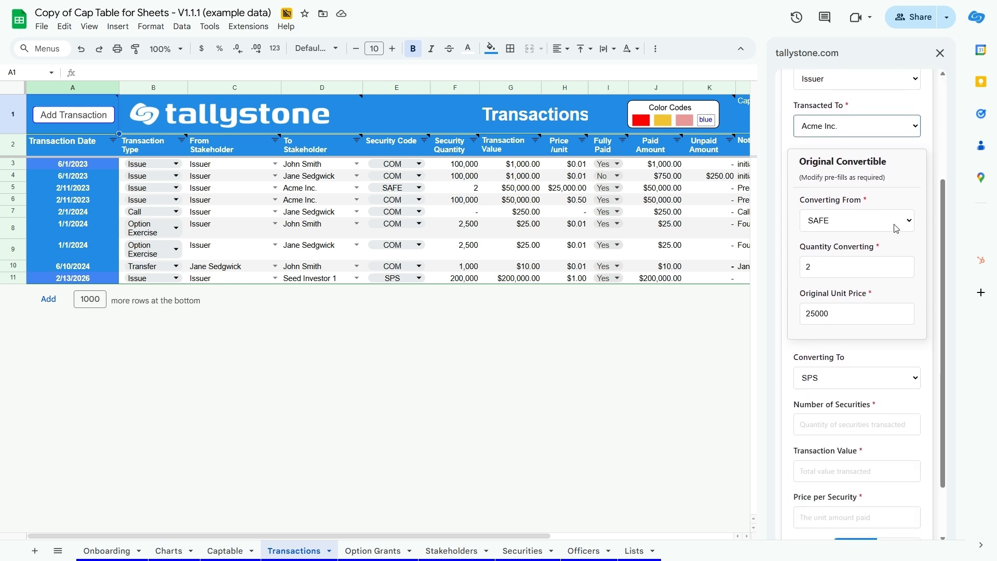
pyautogui.scroll(-1, 887, 367)
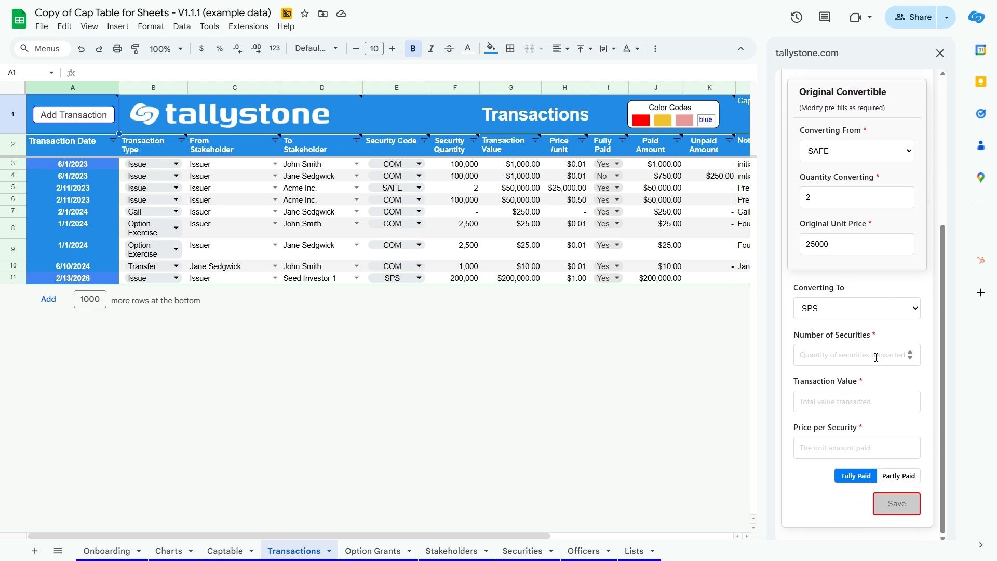
pyautogui.click(839, 403)
pyautogui.write('50')
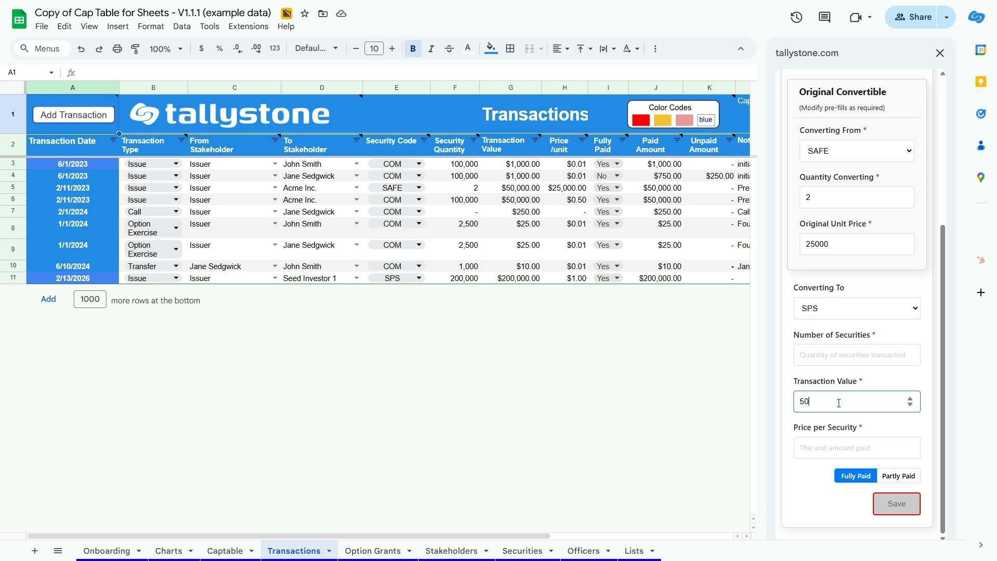
pyautogui.write('000')
pyautogui.click(830, 448)
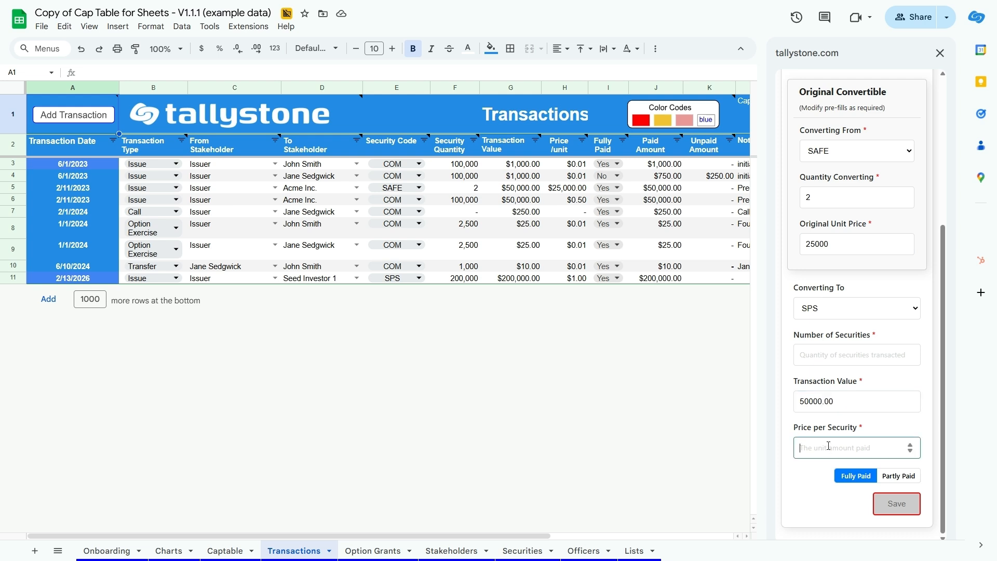
pyautogui.write('0.80')
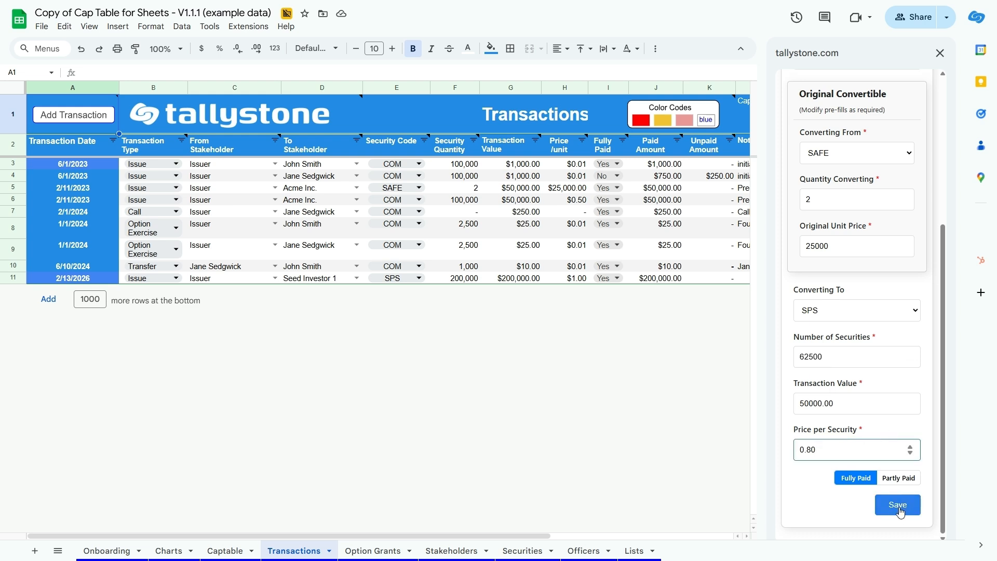
pyautogui.click(899, 512)
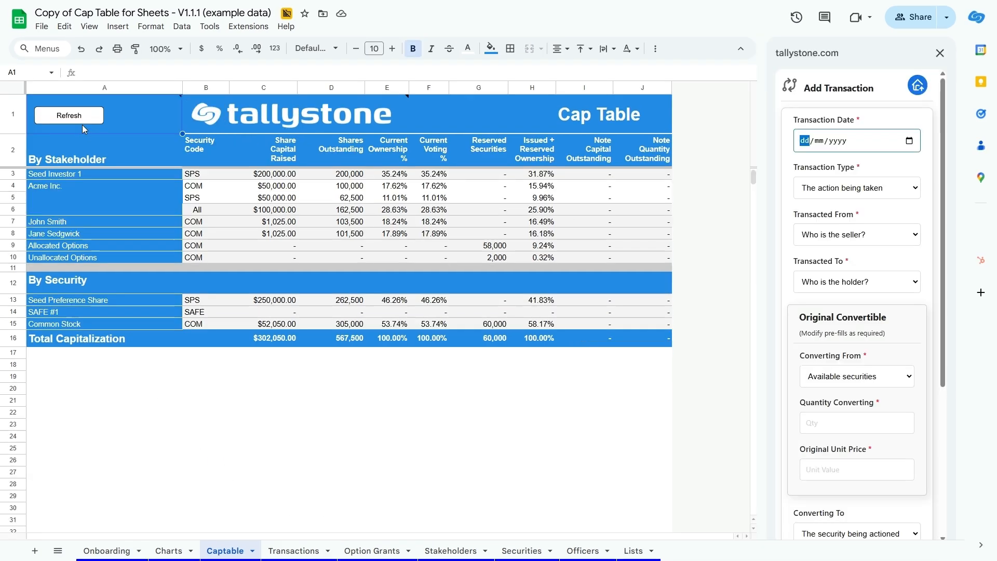
# Refresh the cap table on the Captable sheet to include Acme Inc.'s SAFE conversion.
pyautogui.click(76, 121)
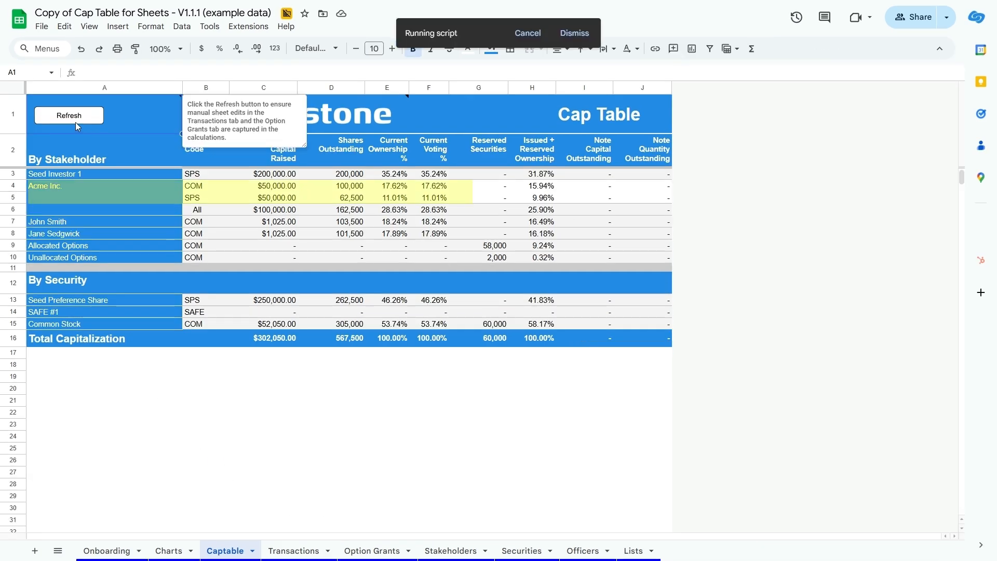